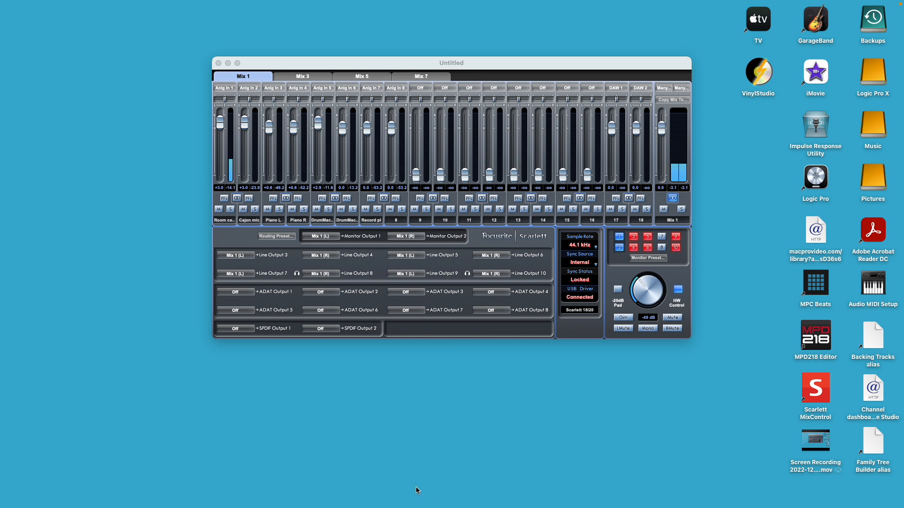
- Open Audio MIDI Setup through a system search and reposition the MIDI Studio window on the desktop
mouse_move(409, 506)
mouse_move(457, 506)
left_click(810, 5)
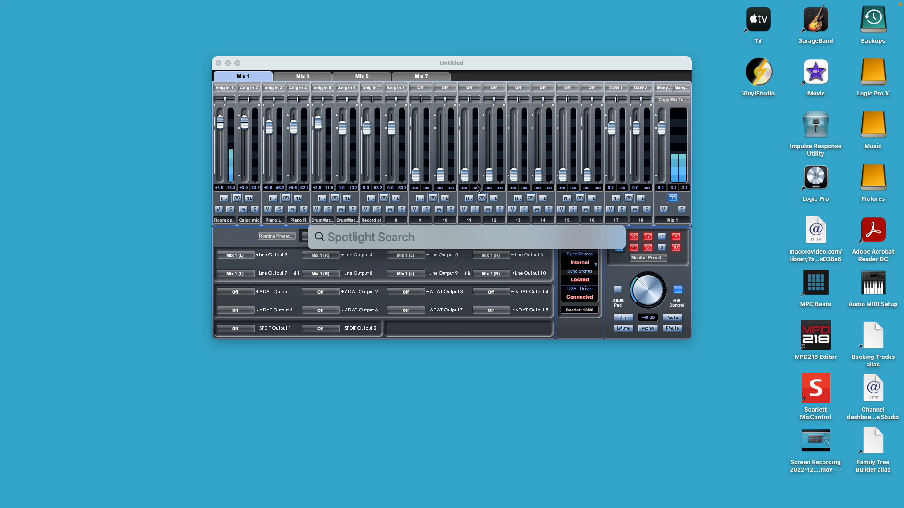
type("audio MIDI Setup")
key("Return")
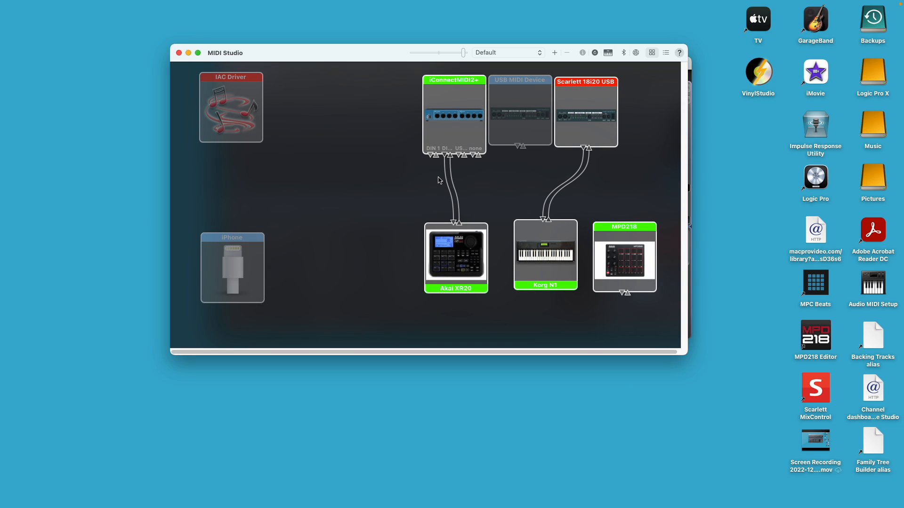
left_click_drag(371, 54, 386, 66)
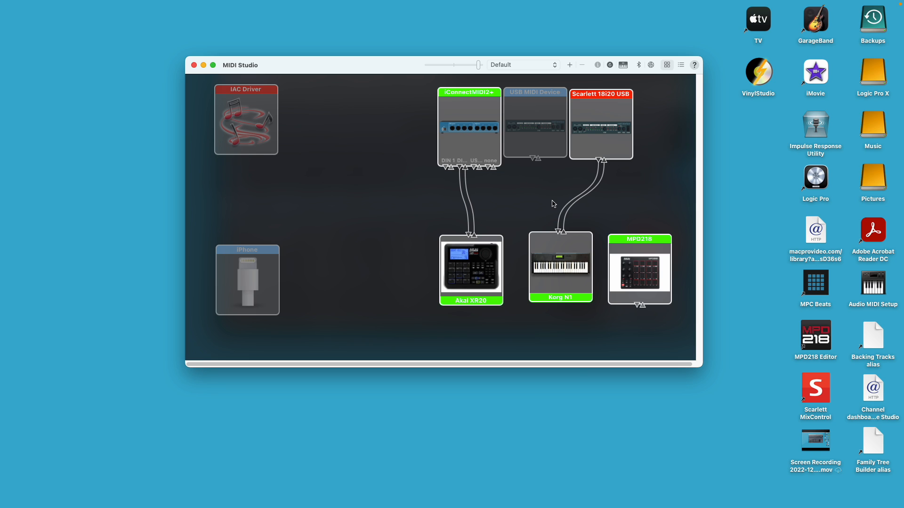
- Add a second port to the Korg N1 in its device properties, apply the change and close the properties
left_click(555, 245)
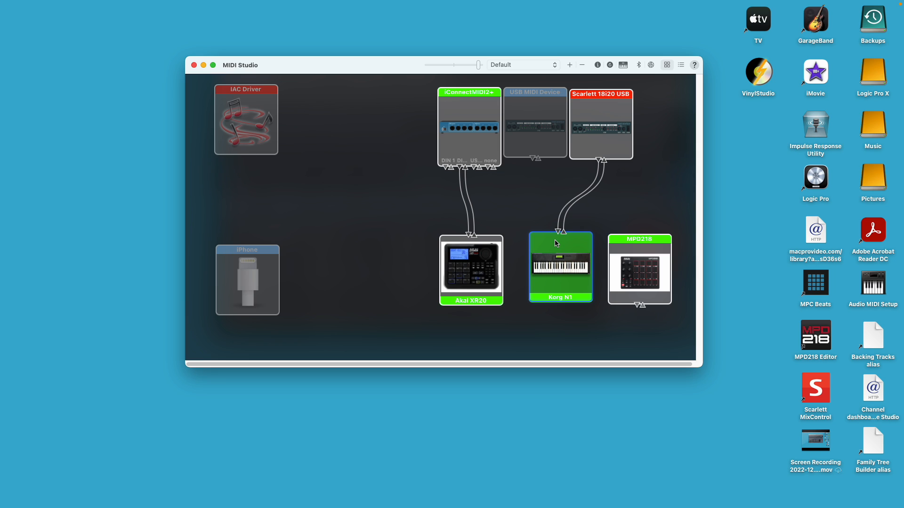
double_click(556, 242)
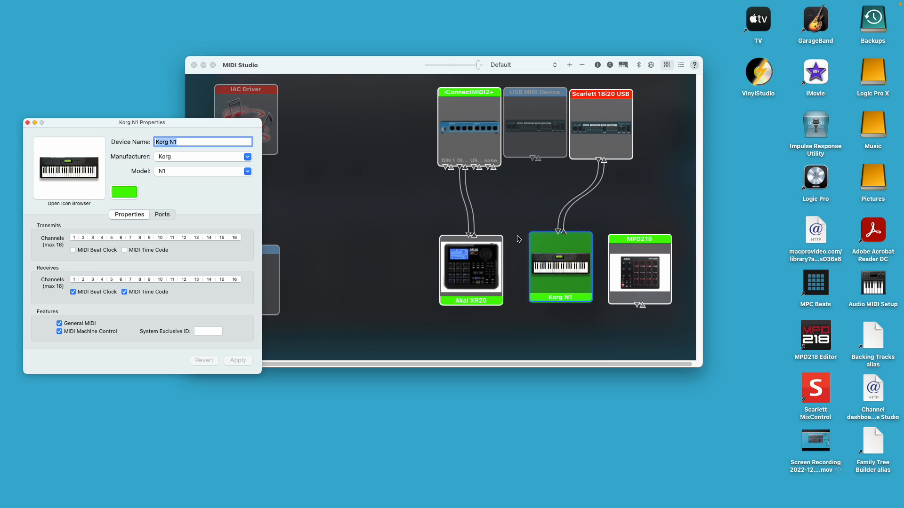
left_click_drag(245, 124, 563, 87)
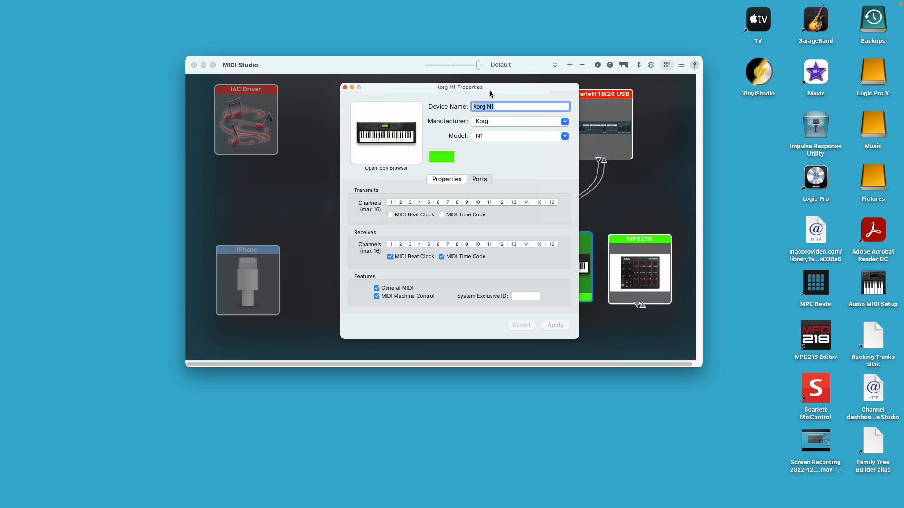
left_click(480, 181)
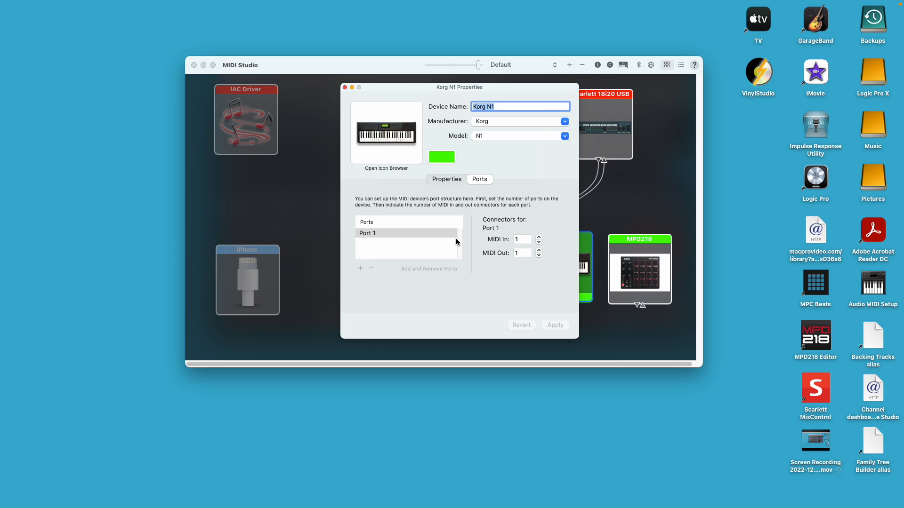
left_click(361, 267)
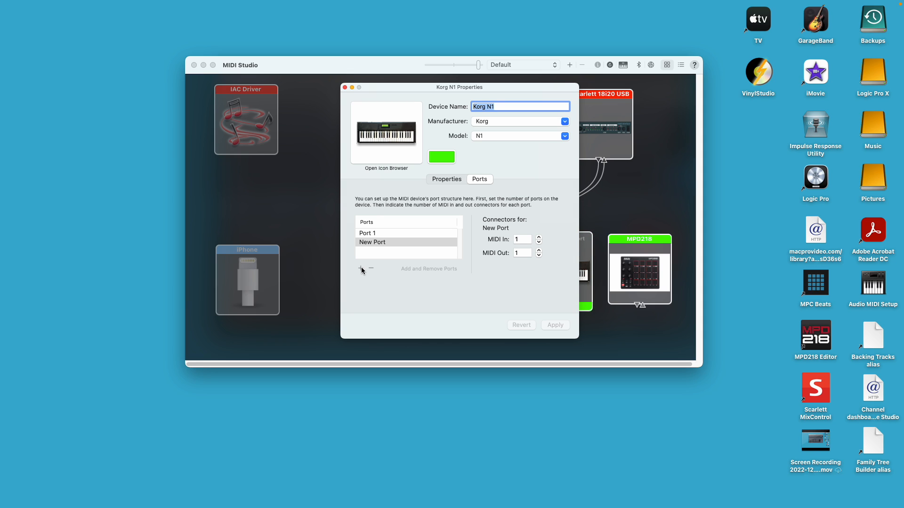
left_click(391, 242)
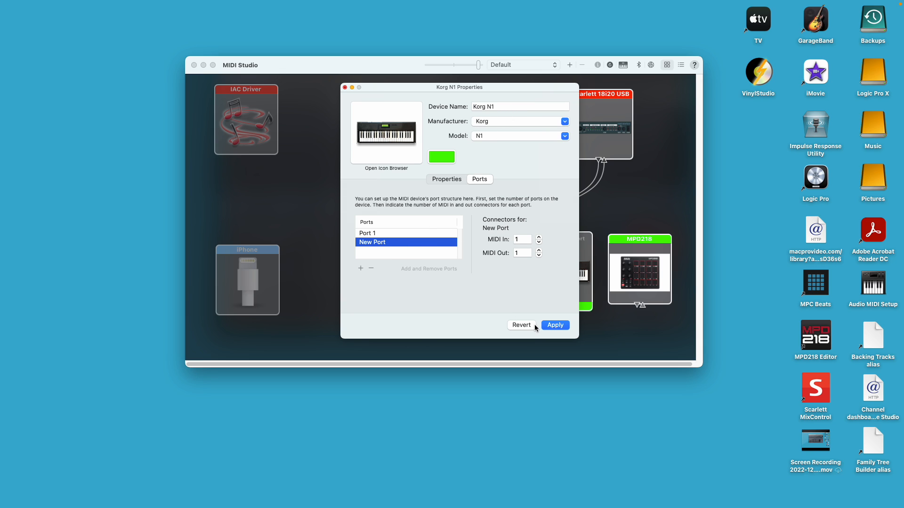
left_click(556, 325)
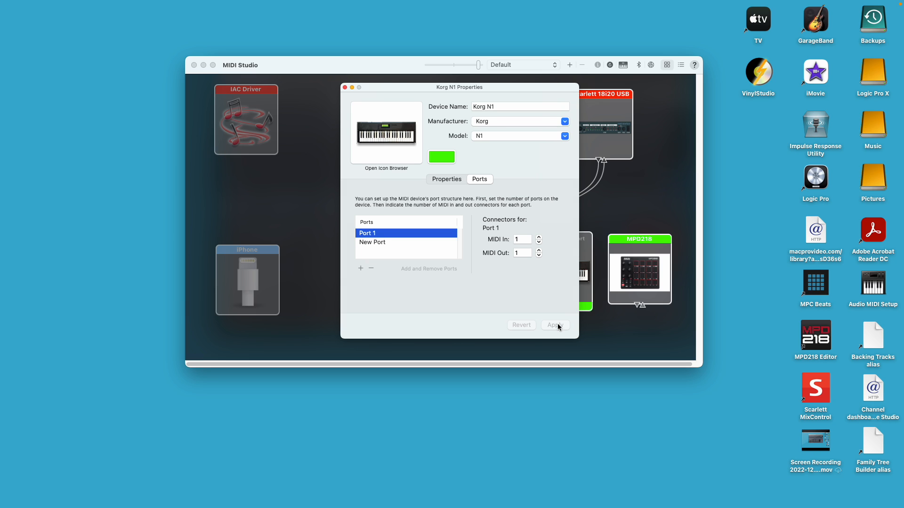
left_click(346, 87)
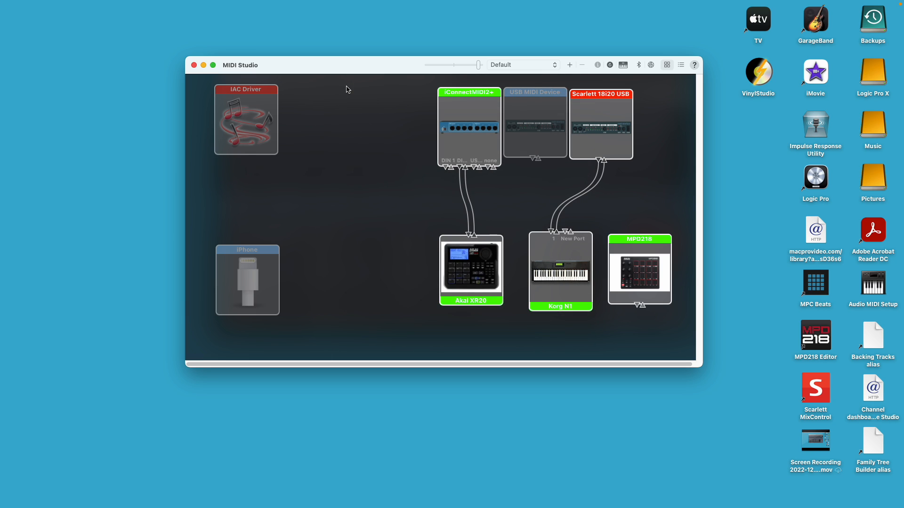
- Reopen the Korg N1 device properties and remove the port named New Port
left_click(559, 256)
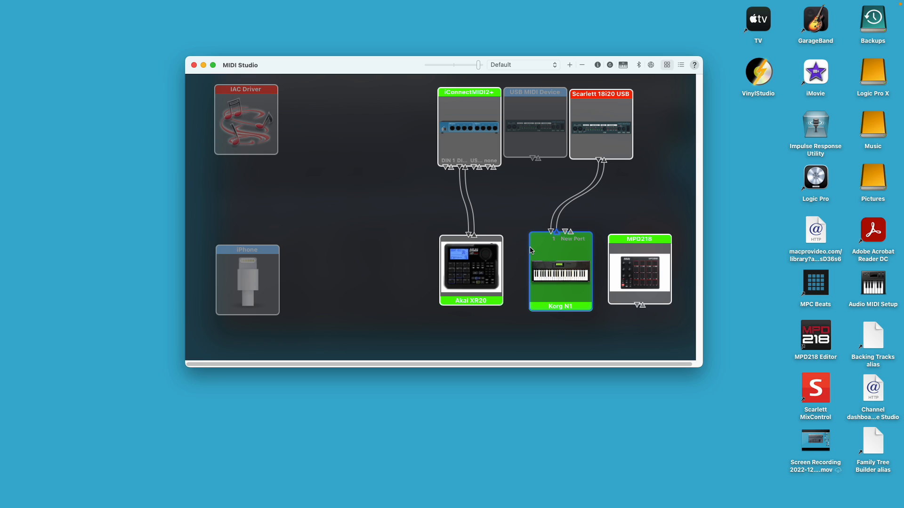
double_click(565, 246)
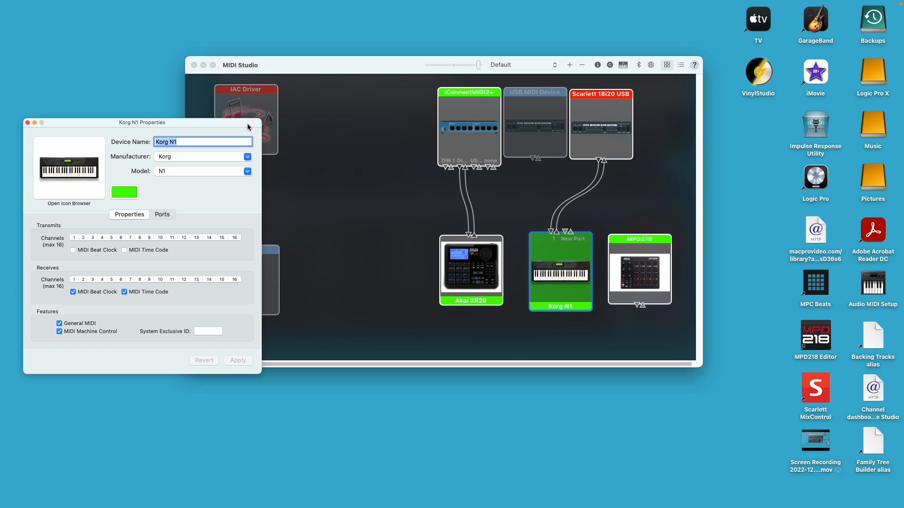
left_click_drag(247, 123, 496, 39)
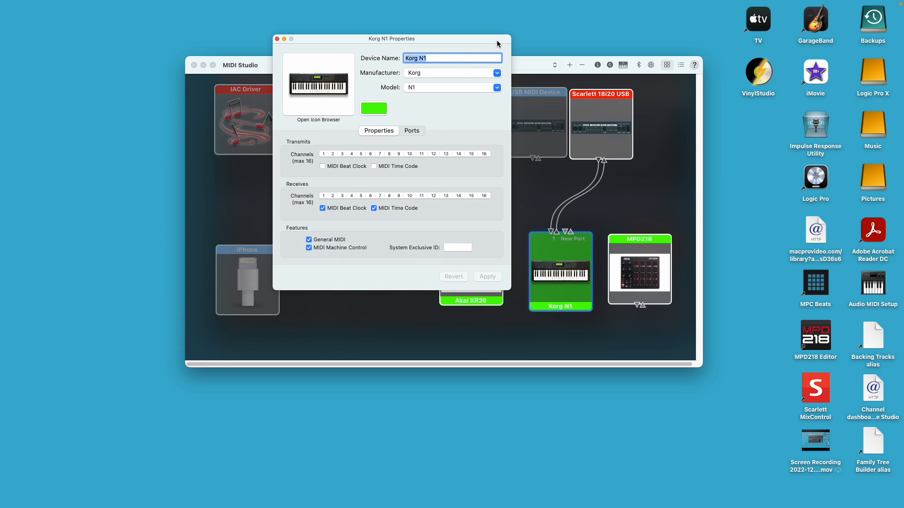
left_click(419, 131)
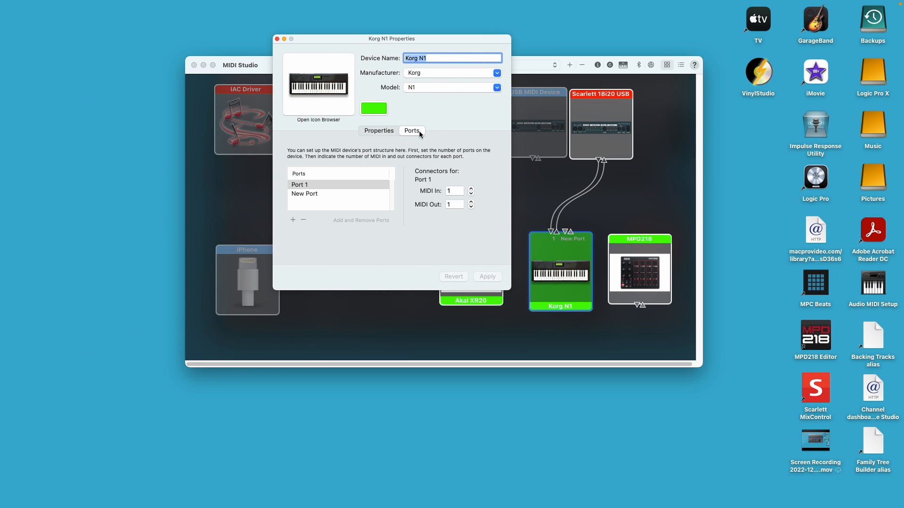
left_click(330, 193)
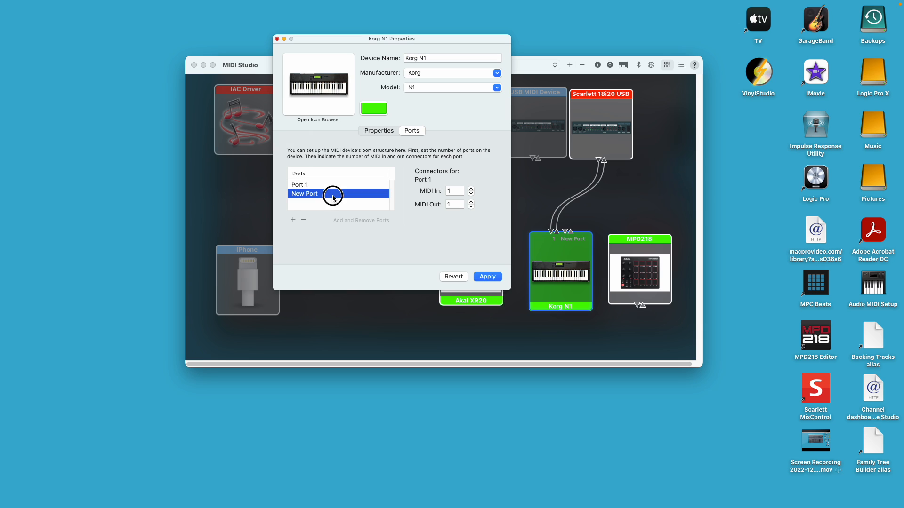
left_click(303, 220)
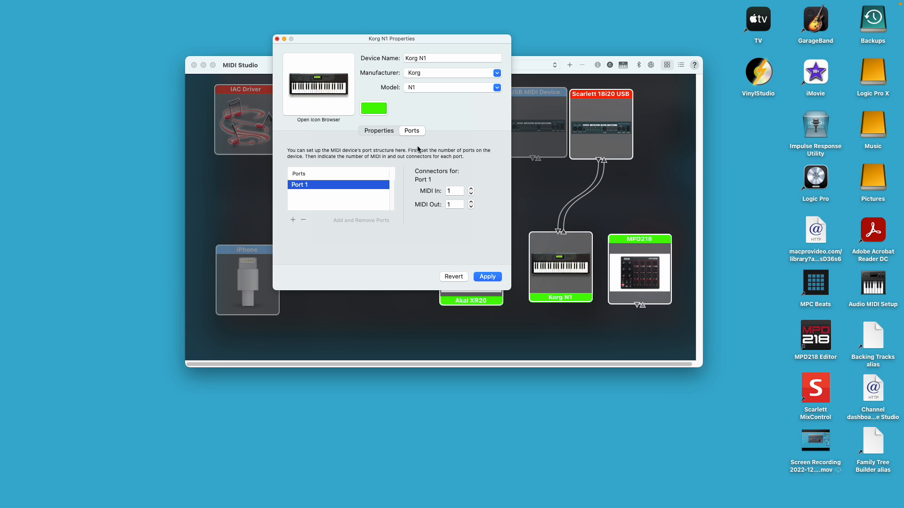
- Set the Korg N1 to transmit MIDI Beat Clock and MIDI Time Code, apply the changes and close its properties
left_click(379, 131)
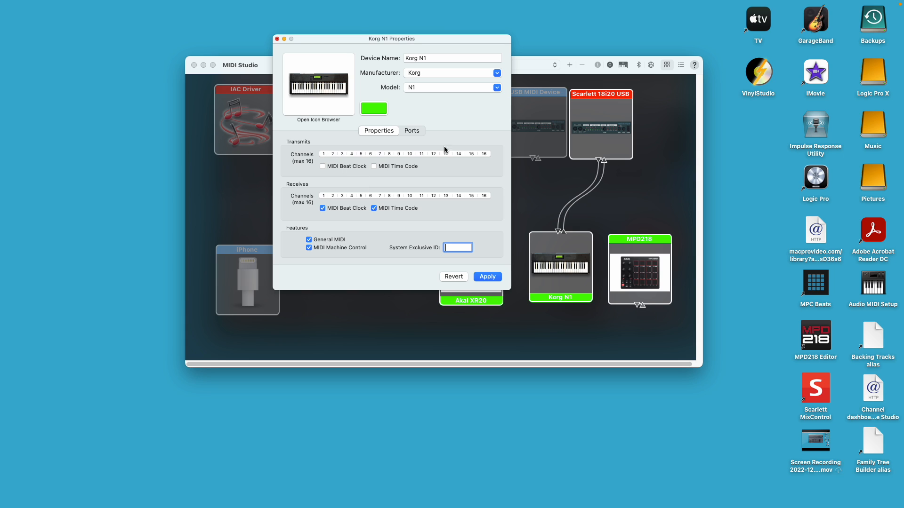
left_click(323, 153)
left_click(333, 154)
left_click(333, 154)
left_click(328, 155)
left_click(486, 278)
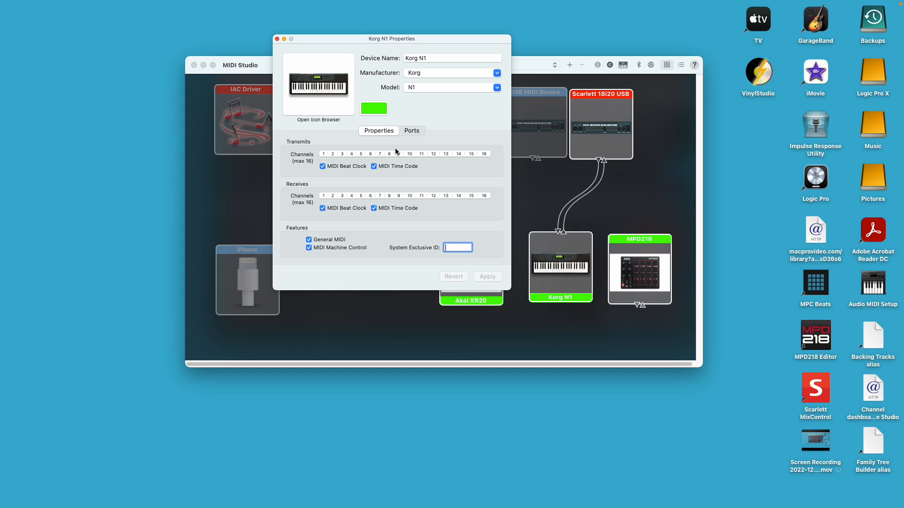
left_click(277, 40)
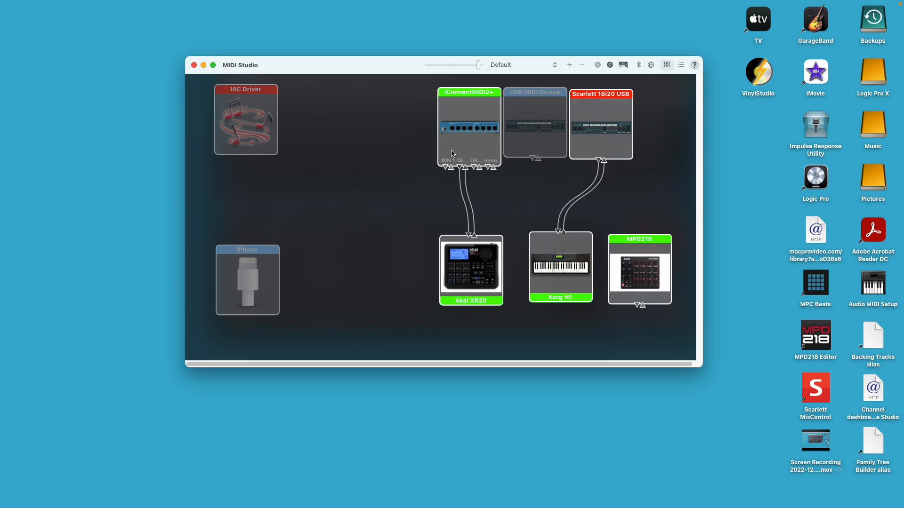
- Review the Akai XR20's port connectors and its transmit and receive channel settings, and apply the properties
left_click(489, 241)
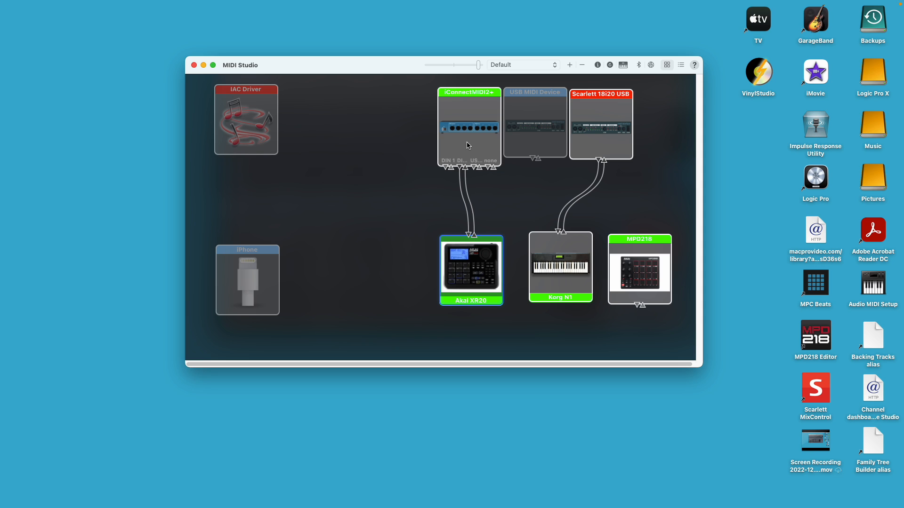
double_click(488, 243)
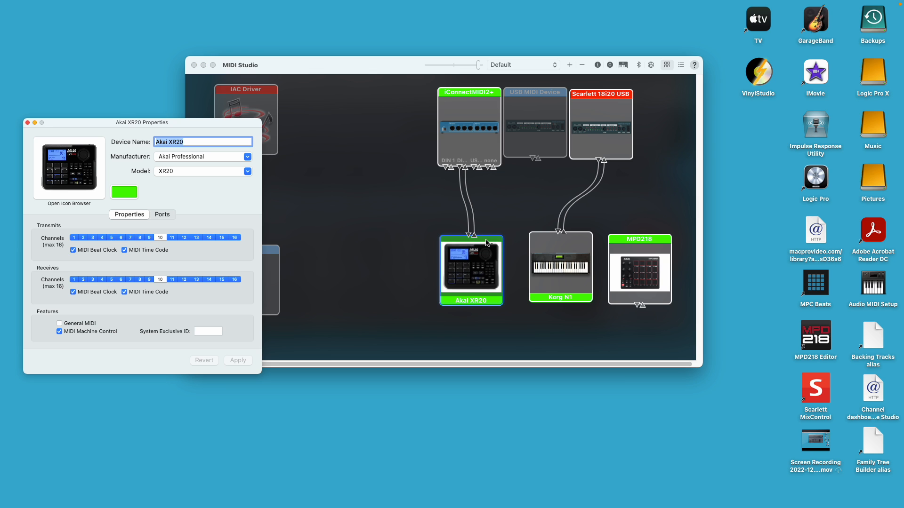
left_click_drag(240, 121, 531, 65)
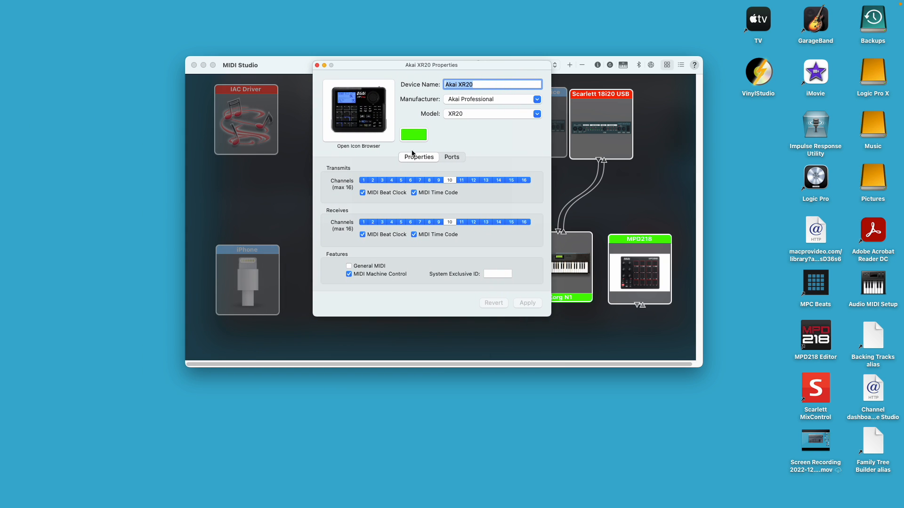
left_click(453, 158)
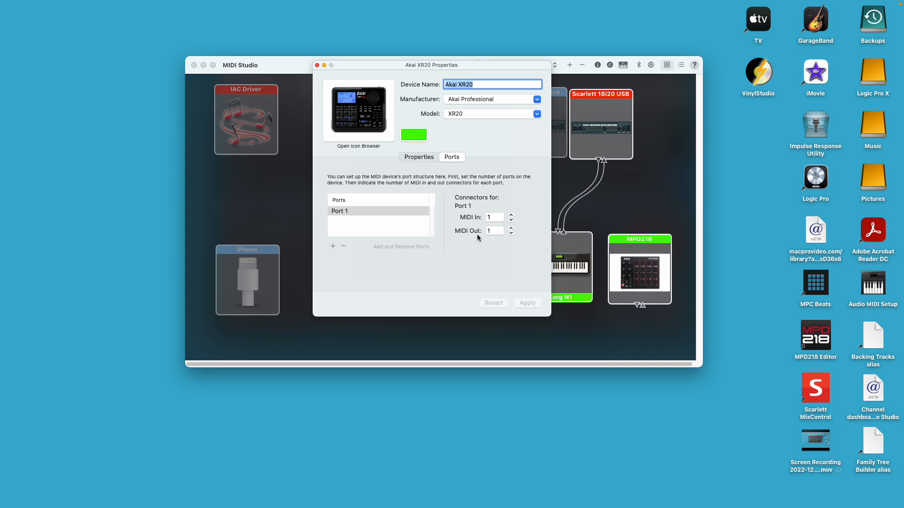
left_click(407, 214)
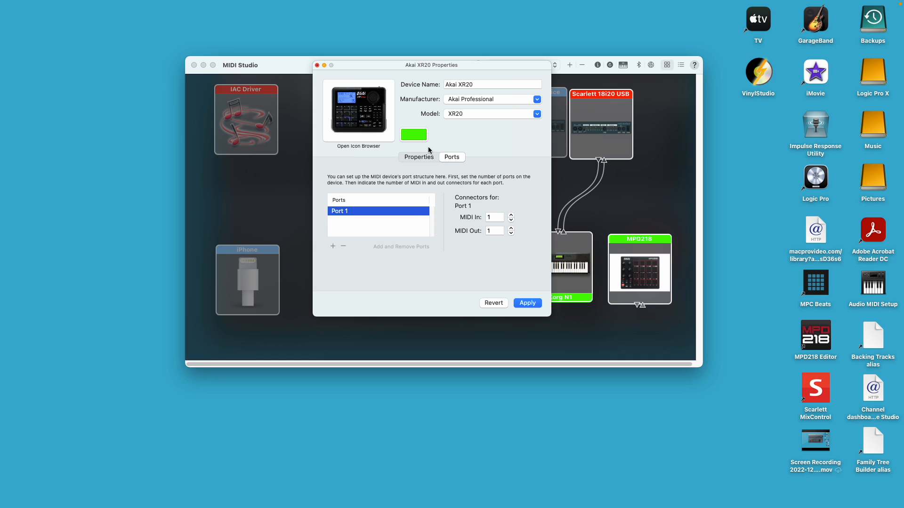
left_click(424, 157)
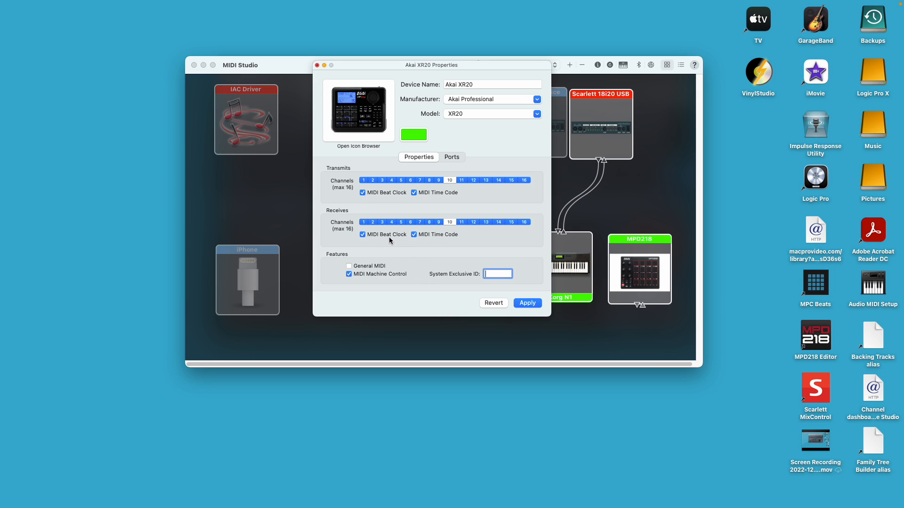
left_click(524, 303)
- Examine the colour choices for the Akai XR20, leaving its colour as is, and close its properties and the colour picker
left_click(410, 135)
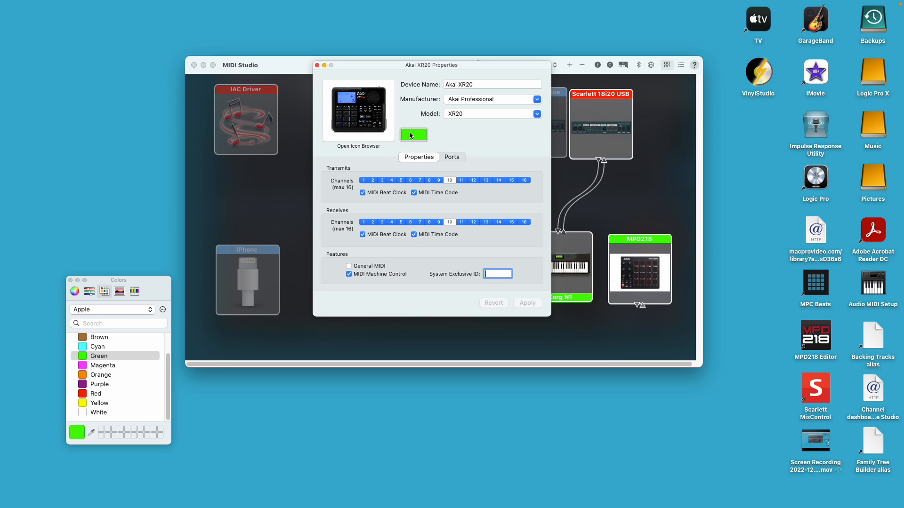
left_click(317, 65)
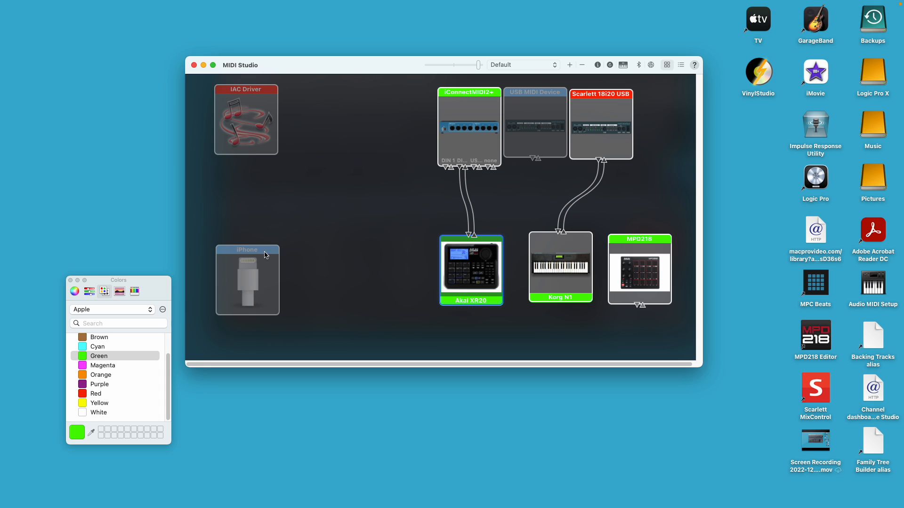
left_click(71, 280)
- Move the iPhone device in the MIDI Studio layout to just beside the Akai XR20
left_click_drag(248, 252, 392, 238)
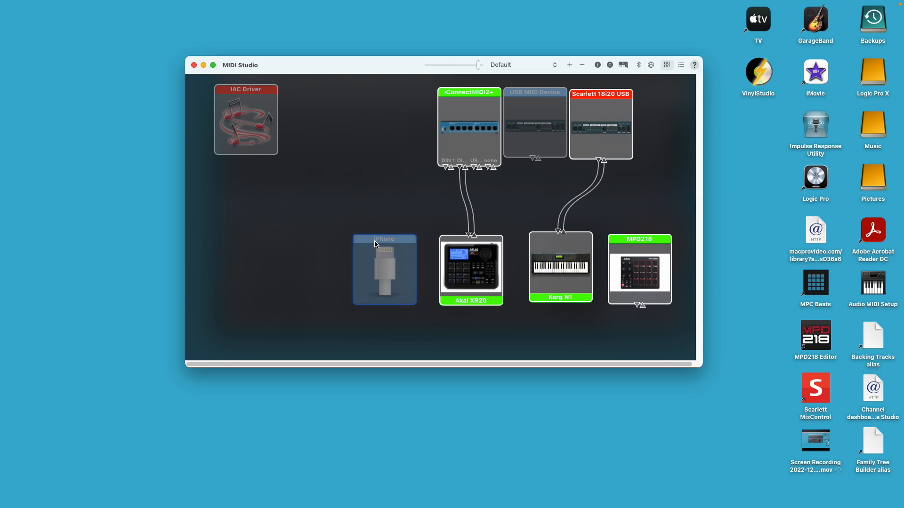
left_click(385, 242)
mouse_move(579, 3)
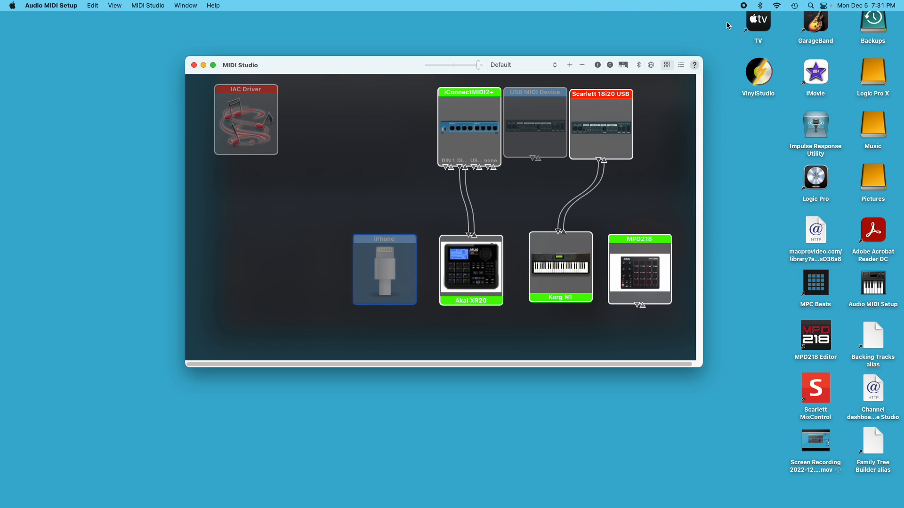